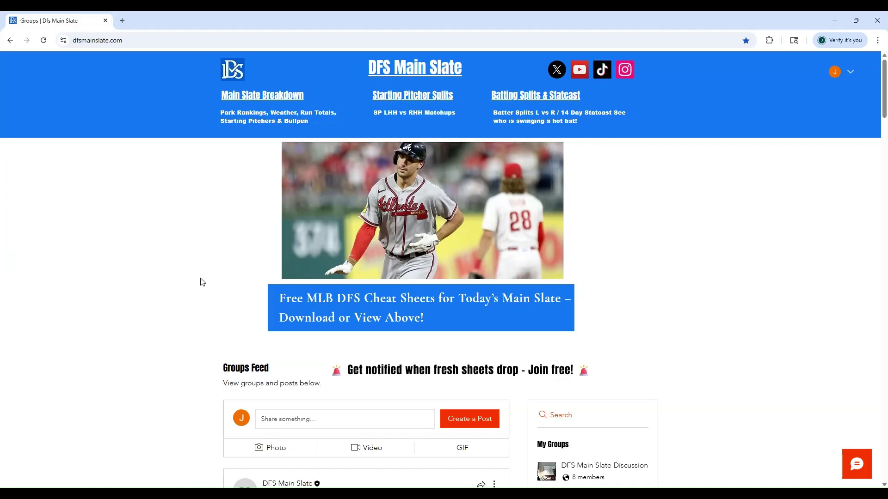
Expand the Friday, June 20 cheat sheet post in the groups feed and look over its attached spreadsheets.
{"action": "scroll", "coordinate": [202, 282], "scroll_direction": "down", "scroll_amount": 5}
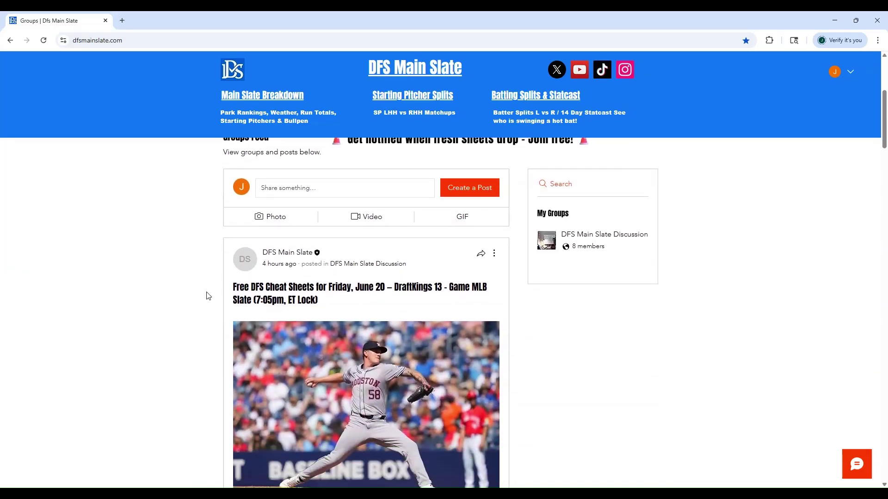
{"action": "scroll", "coordinate": [208, 296], "scroll_direction": "down", "scroll_amount": 3}
{"action": "scroll", "coordinate": [208, 296], "scroll_direction": "up", "scroll_amount": 1}
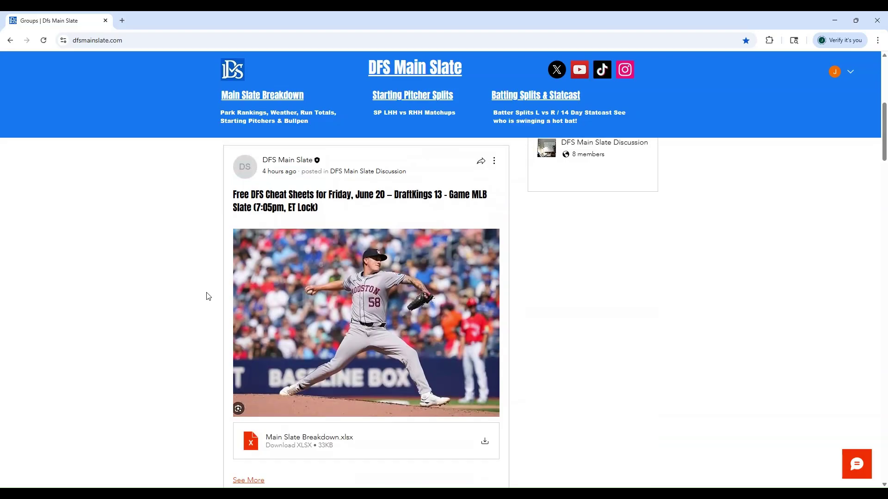
{"action": "scroll", "coordinate": [208, 295], "scroll_direction": "up", "scroll_amount": 3}
{"action": "scroll", "coordinate": [206, 294], "scroll_direction": "down", "scroll_amount": 2}
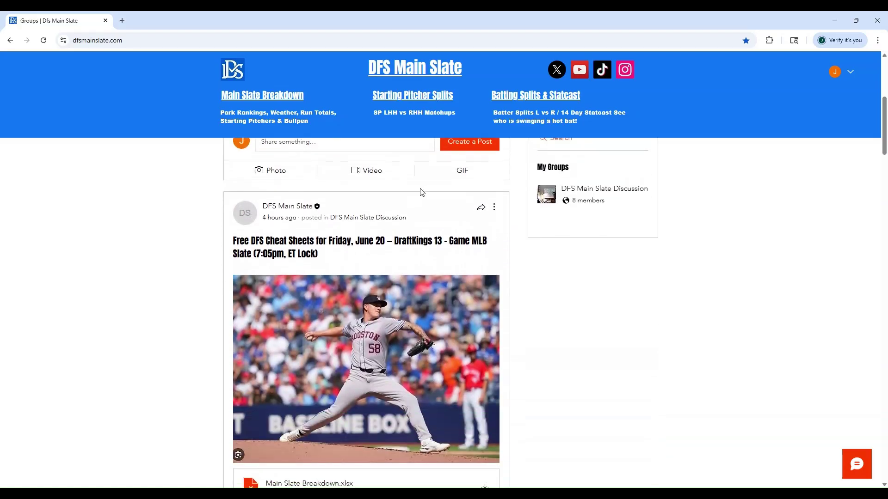
{"action": "scroll", "coordinate": [398, 232], "scroll_direction": "down", "scroll_amount": 1}
{"action": "scroll", "coordinate": [398, 232], "scroll_direction": "down", "scroll_amount": 1}
{"action": "left_click", "coordinate": [254, 434]}
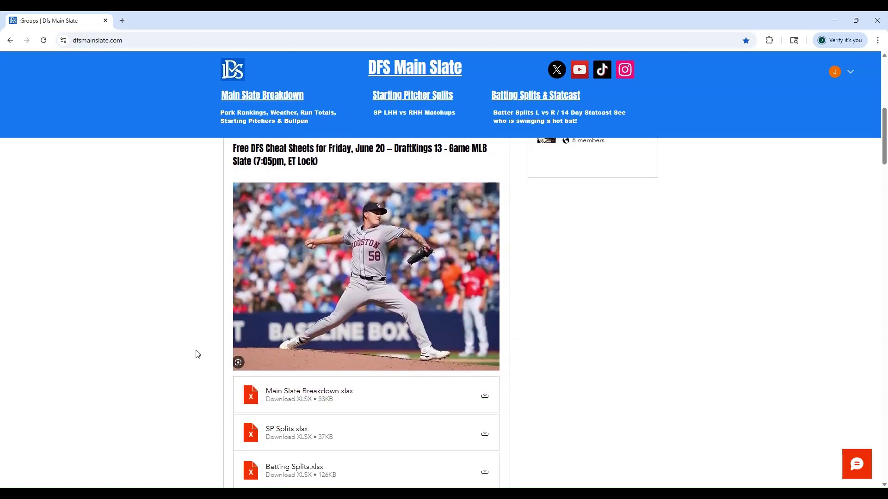
{"action": "scroll", "coordinate": [195, 344], "scroll_direction": "down", "scroll_amount": 1}
{"action": "scroll", "coordinate": [192, 336], "scroll_direction": "down", "scroll_amount": 2}
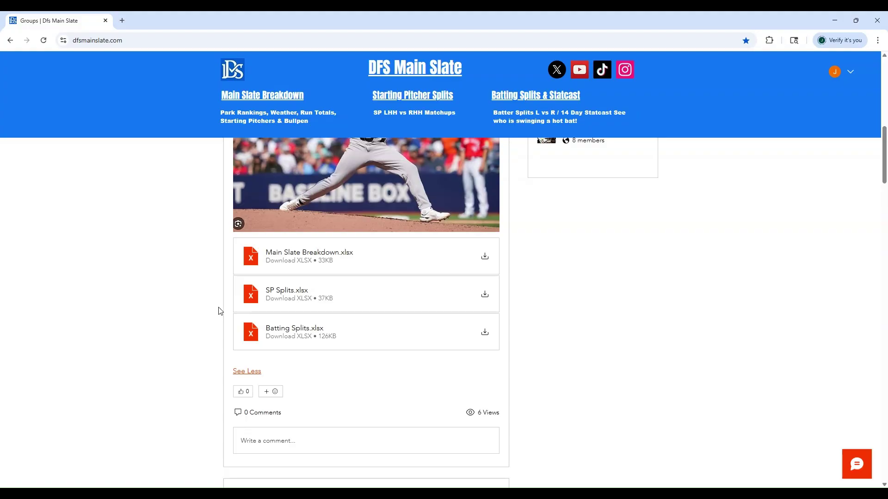
Open the Main Slate Breakdown page and view its spreadsheet full screen.
{"action": "scroll", "coordinate": [219, 311], "scroll_direction": "up", "scroll_amount": 10}
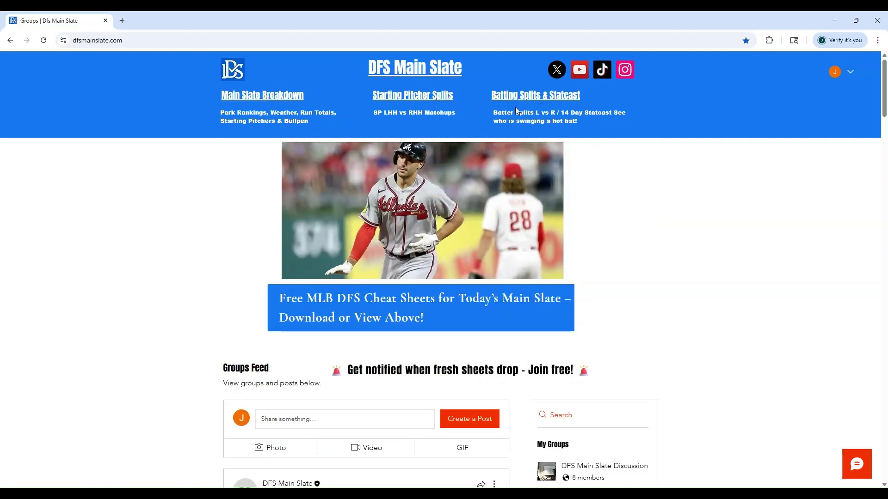
{"action": "left_click", "coordinate": [268, 95]}
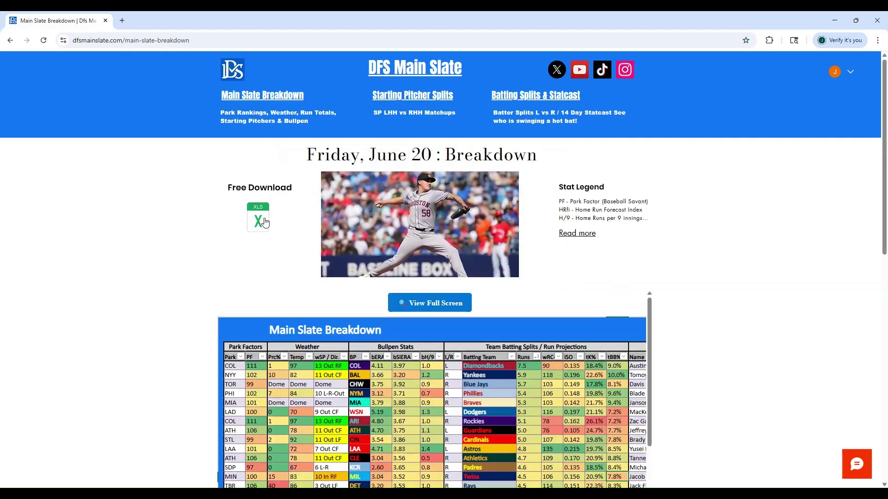
{"action": "left_click", "coordinate": [435, 98]}
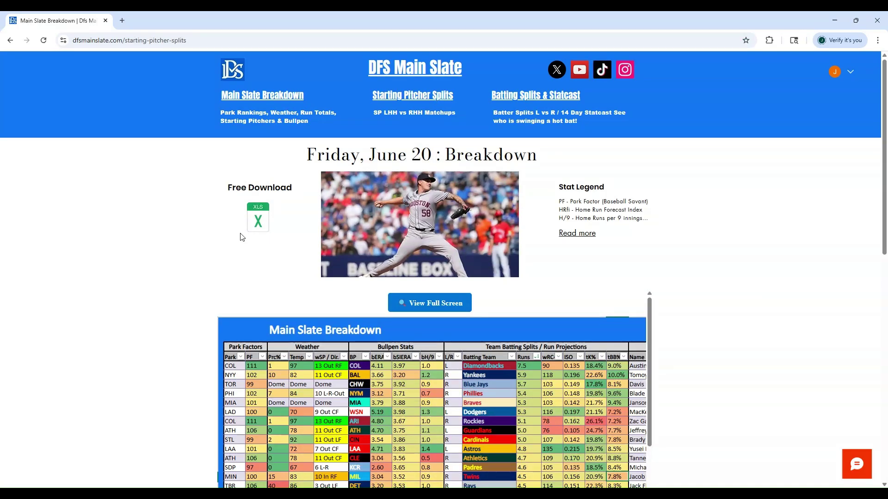
{"action": "left_click", "coordinate": [273, 97]}
{"action": "left_click", "coordinate": [414, 303]}
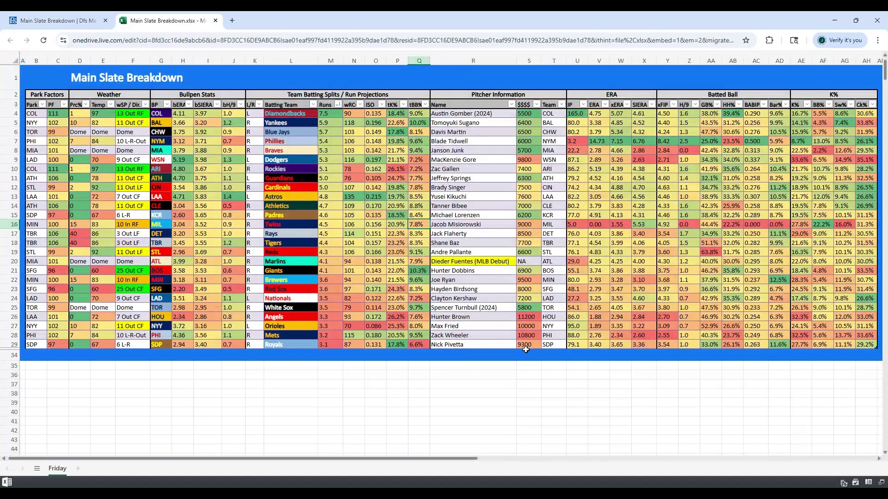
Examine how the pitcher, batting team, bullpen and park columns relate in the Cardinals and Guardians rows.
{"action": "left_click", "coordinate": [509, 185]}
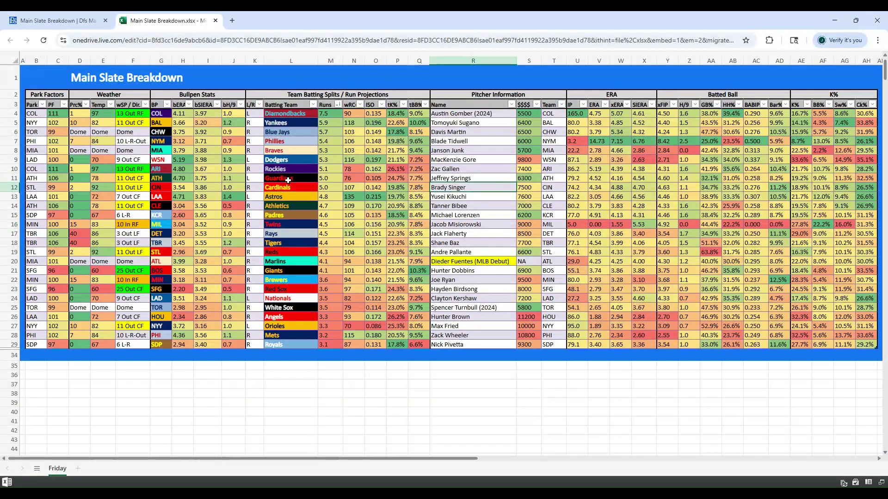
{"action": "left_click", "coordinate": [288, 180]}
{"action": "left_click", "coordinate": [158, 178]}
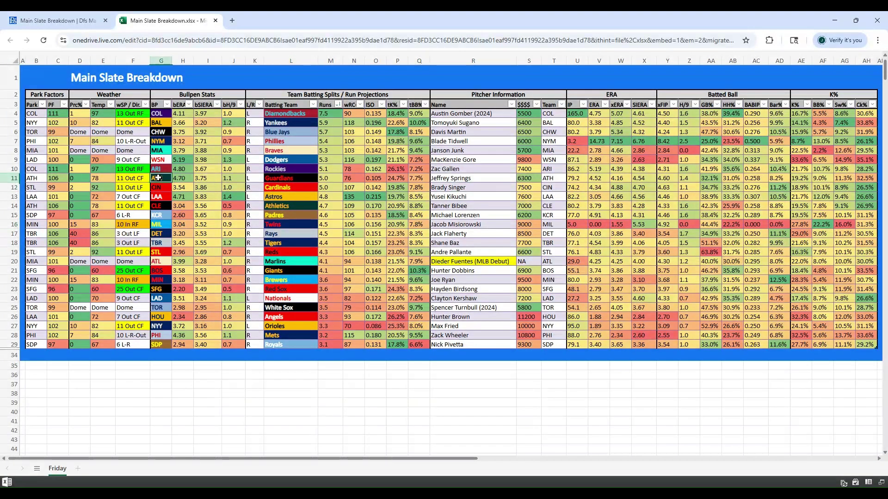
{"action": "left_click", "coordinate": [41, 191]}
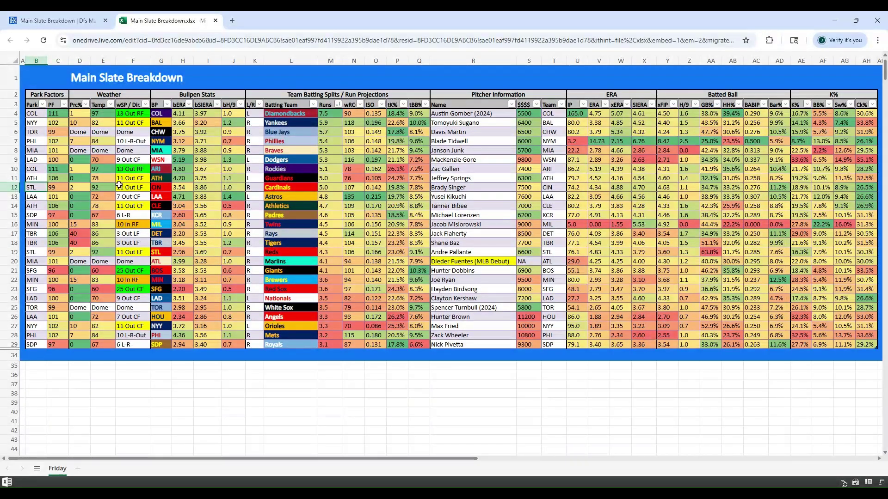
Sort the breakdown table by park factor (PF) from largest to smallest.
{"action": "left_click", "coordinate": [49, 134]}
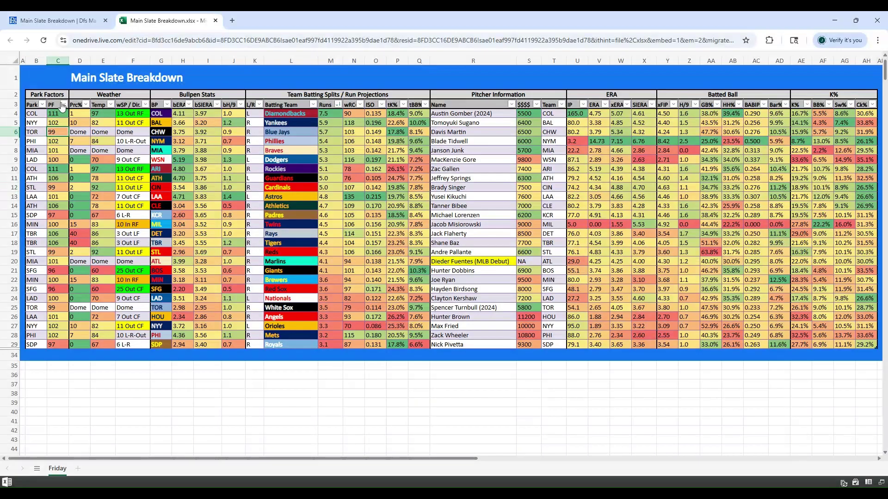
{"action": "left_click", "coordinate": [64, 104]}
{"action": "left_click", "coordinate": [88, 130]}
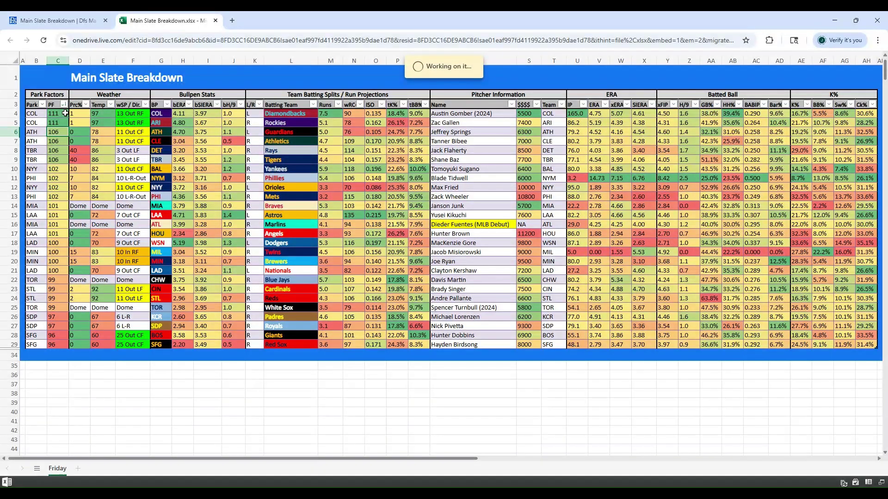
Examine the park factors of the COL, ATH and TBR parks at the high end and SDP at the low end.
{"action": "left_click", "coordinate": [59, 114]}
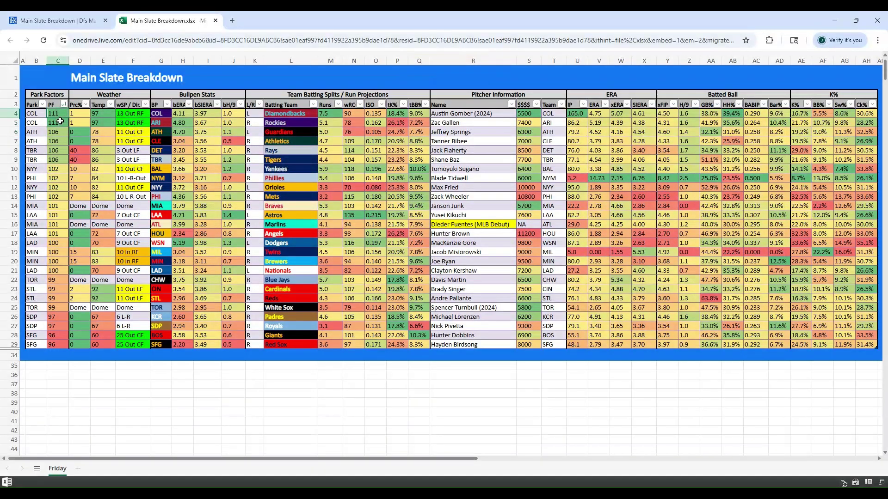
{"action": "left_click", "coordinate": [60, 124]}
{"action": "left_click", "coordinate": [59, 115]}
{"action": "left_click", "coordinate": [59, 131]}
{"action": "left_click", "coordinate": [64, 148]}
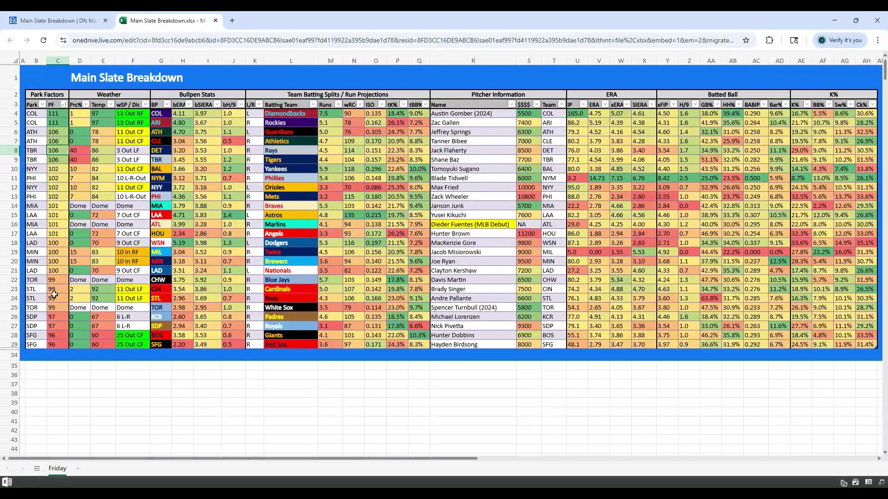
{"action": "left_click", "coordinate": [55, 325]}
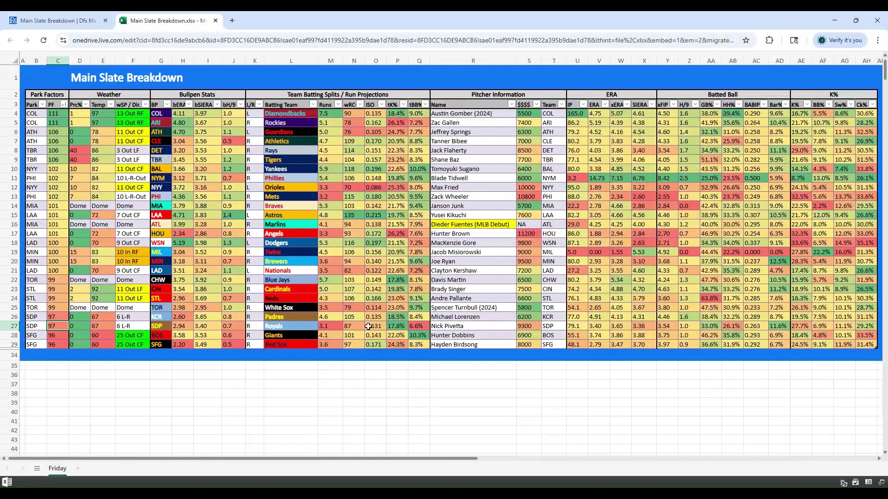
{"action": "left_click", "coordinate": [56, 315]}
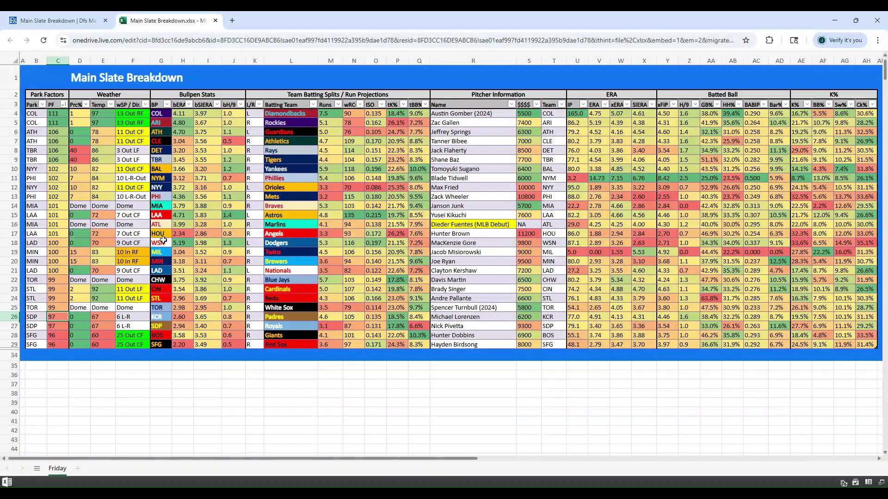
Sort the table by precipitation chance (Prc%) from largest to smallest and check the TBR game's value.
{"action": "left_click", "coordinate": [91, 143]}
{"action": "left_click", "coordinate": [86, 104]}
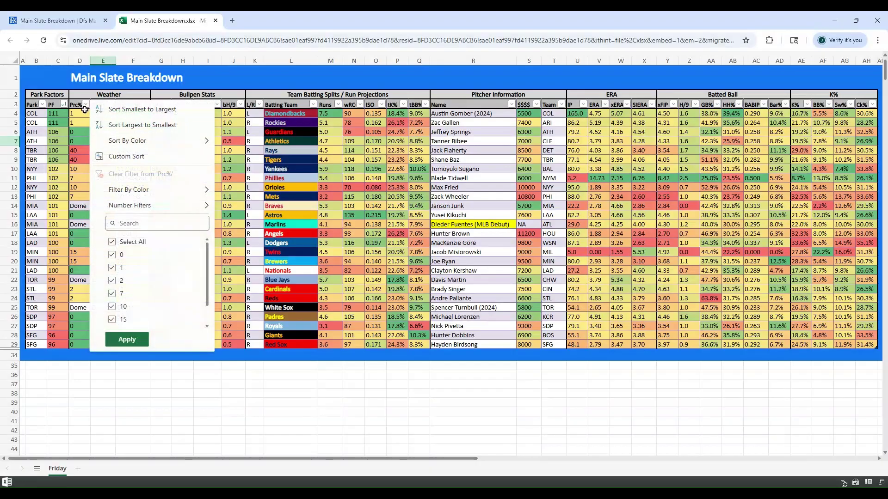
{"action": "left_click", "coordinate": [110, 121]}
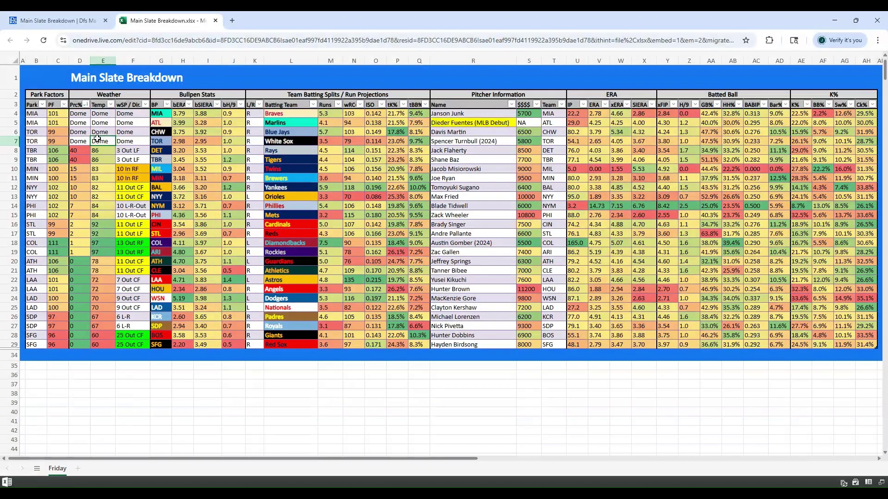
{"action": "left_click", "coordinate": [81, 146]}
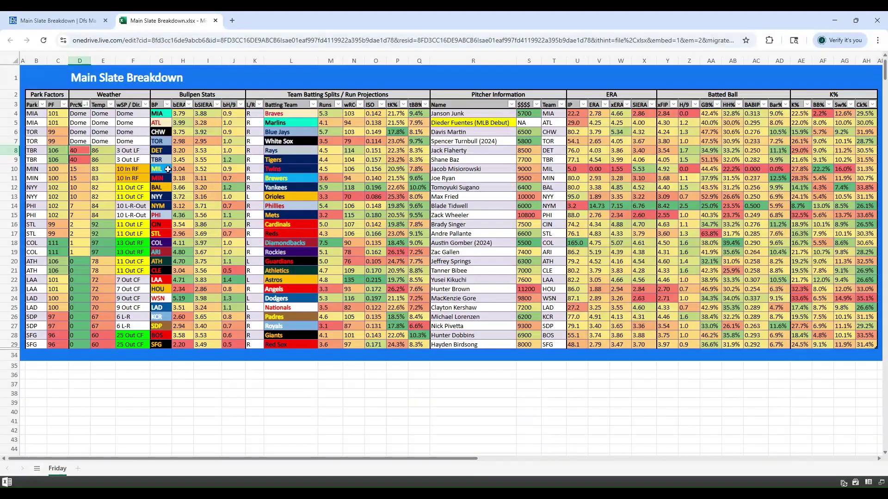
Sort the table by temperature (Temp) from largest to smallest.
{"action": "left_click", "coordinate": [111, 147]}
{"action": "left_click", "coordinate": [111, 105]}
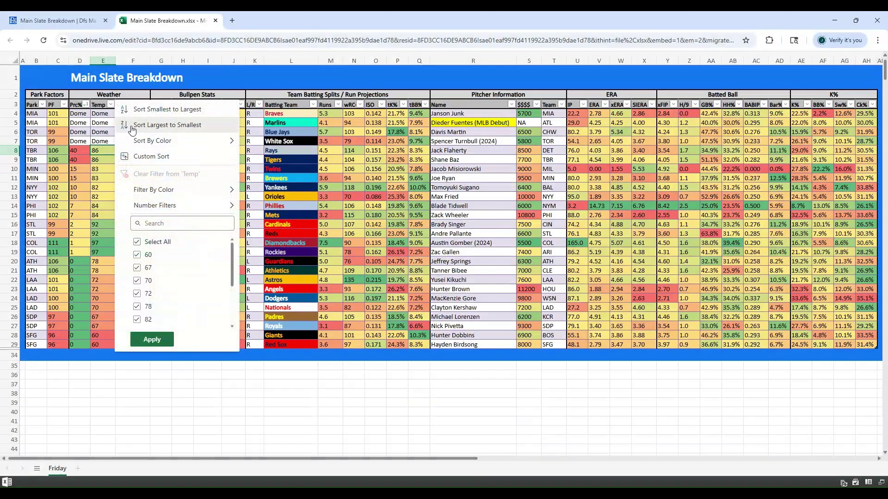
{"action": "left_click", "coordinate": [152, 123]}
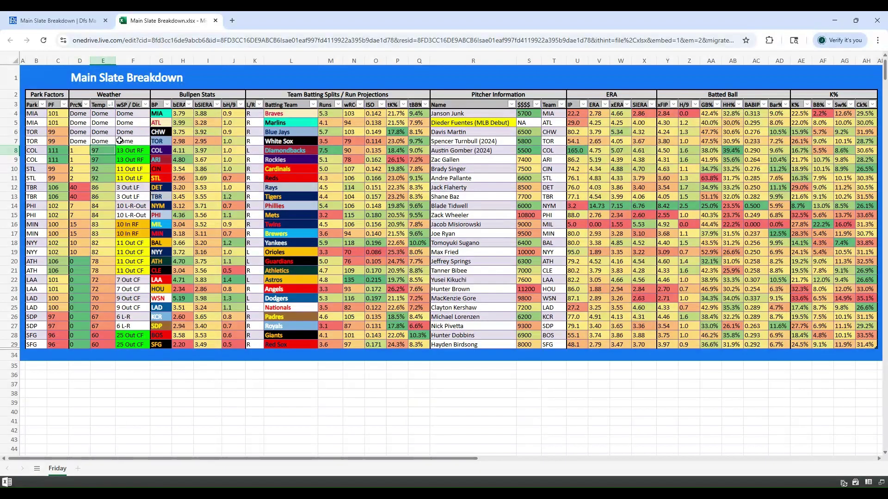
Compare the temperature, wind and park factor of the COL games with those of the SFG games.
{"action": "left_click", "coordinate": [46, 152]}
{"action": "left_click", "coordinate": [103, 153]}
{"action": "left_click_drag", "start_coordinate": [130, 154], "coordinate": [130, 156]}
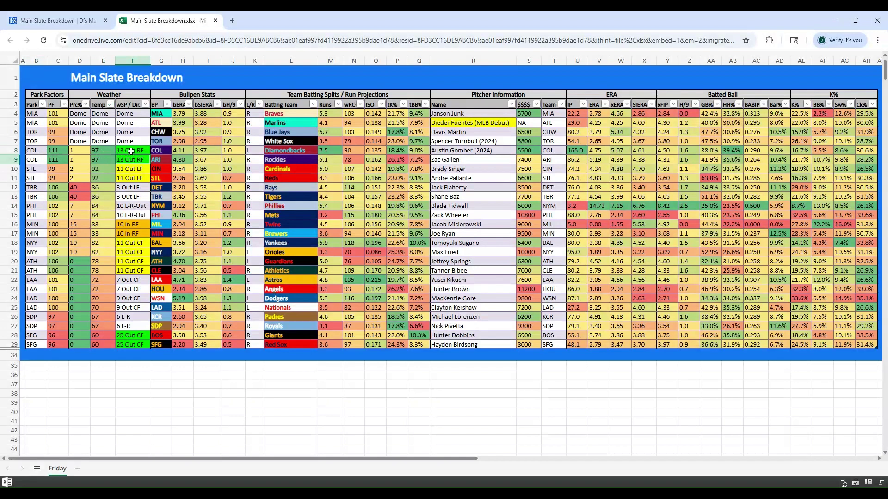
{"action": "left_click", "coordinate": [131, 151]}
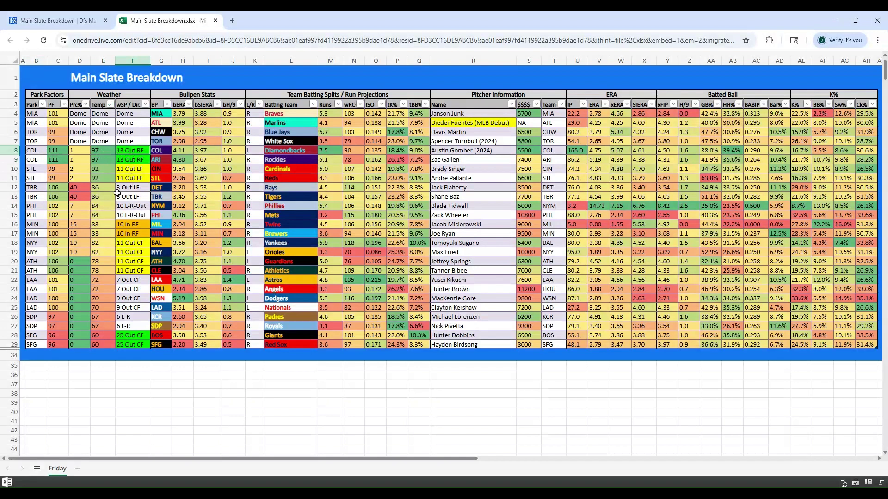
{"action": "left_click", "coordinate": [105, 336]}
{"action": "left_click", "coordinate": [54, 337]}
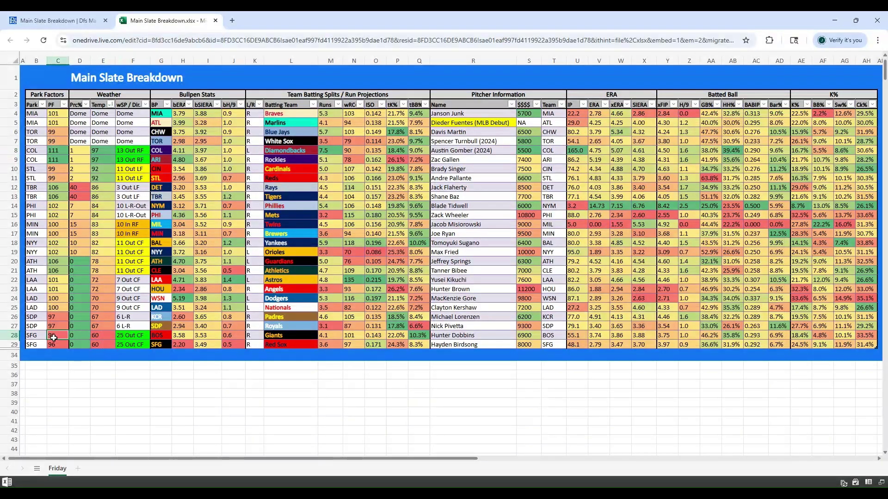
{"action": "left_click", "coordinate": [130, 337]}
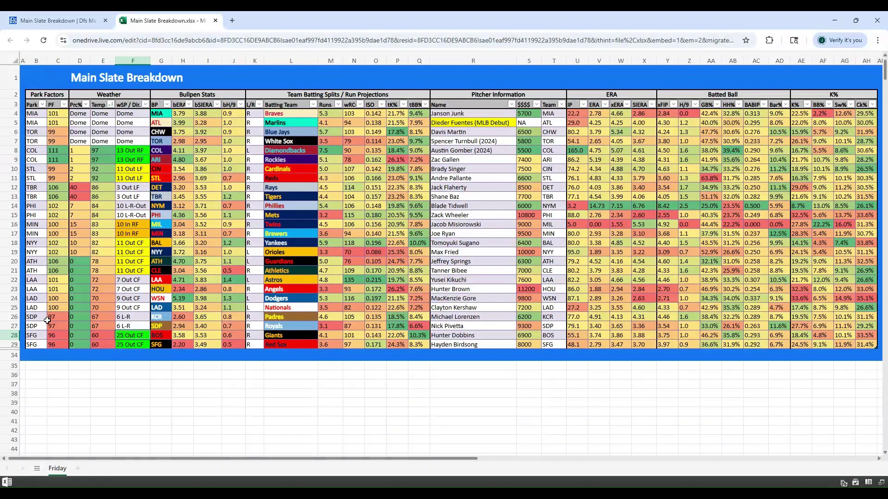
{"action": "left_click", "coordinate": [53, 345]}
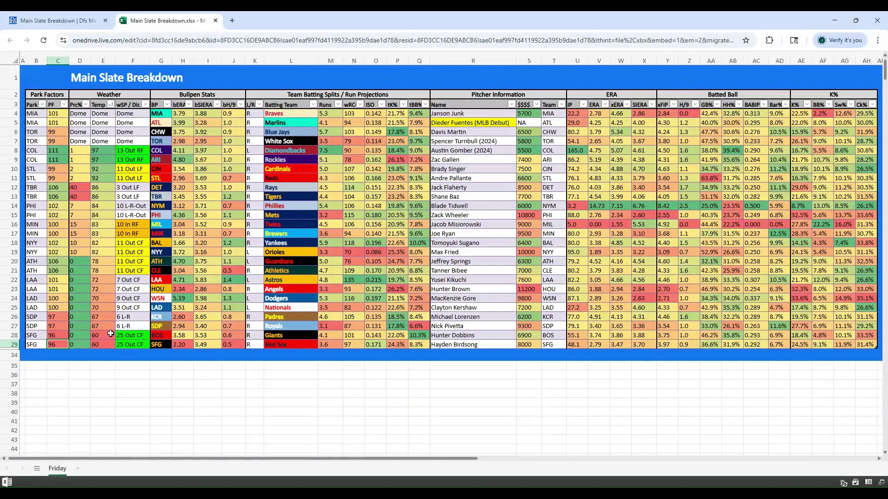
Sort the table by projected team runs (Runs) from largest to smallest.
{"action": "left_click", "coordinate": [374, 161]}
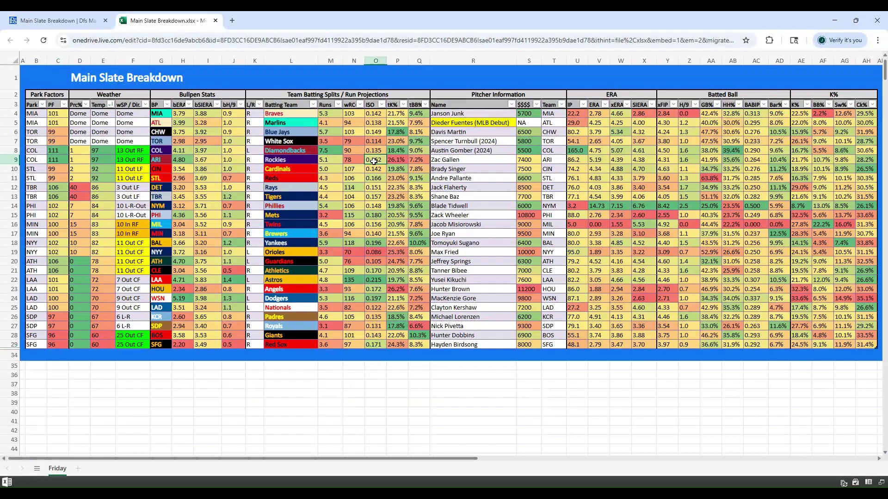
{"action": "left_click", "coordinate": [338, 105]}
{"action": "left_click", "coordinate": [377, 124]}
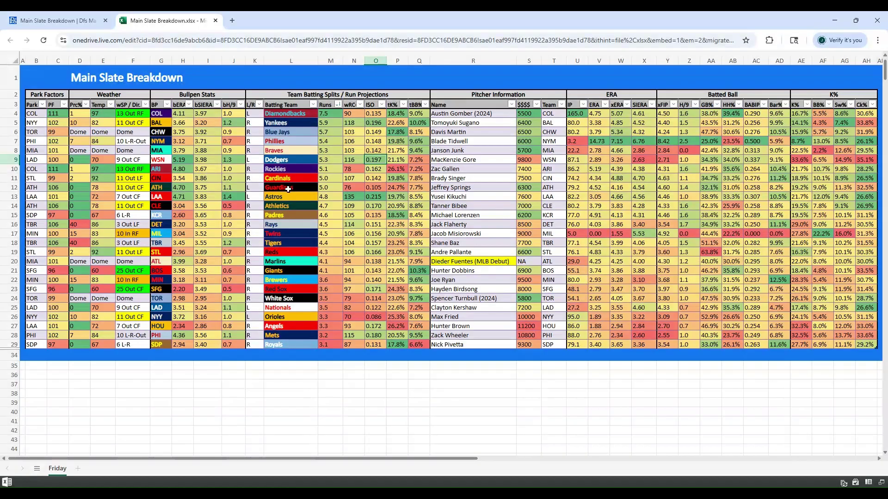
Examine the Diamondbacks, Yankees and Blue Jays rows for projected runs, opposing bullpen and opposing starting pitcher stats.
{"action": "left_click", "coordinate": [308, 132]}
{"action": "left_click", "coordinate": [332, 112]}
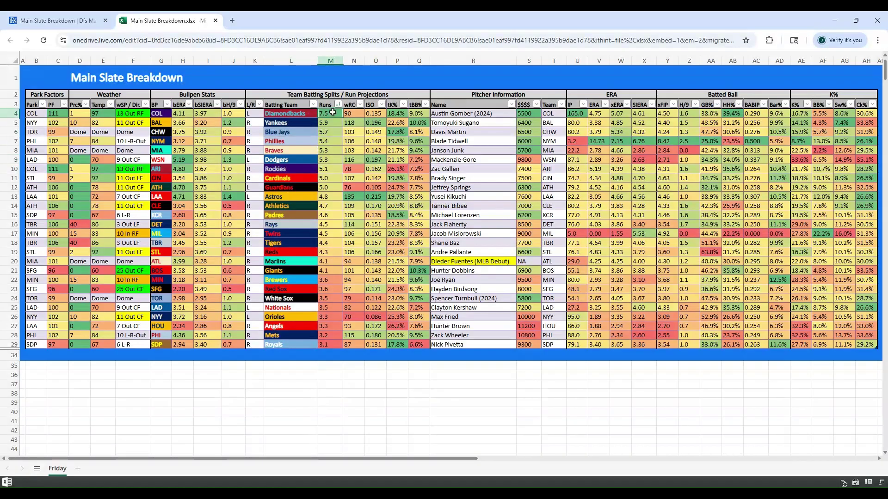
{"action": "left_click", "coordinate": [175, 116]}
{"action": "left_click", "coordinate": [157, 116]}
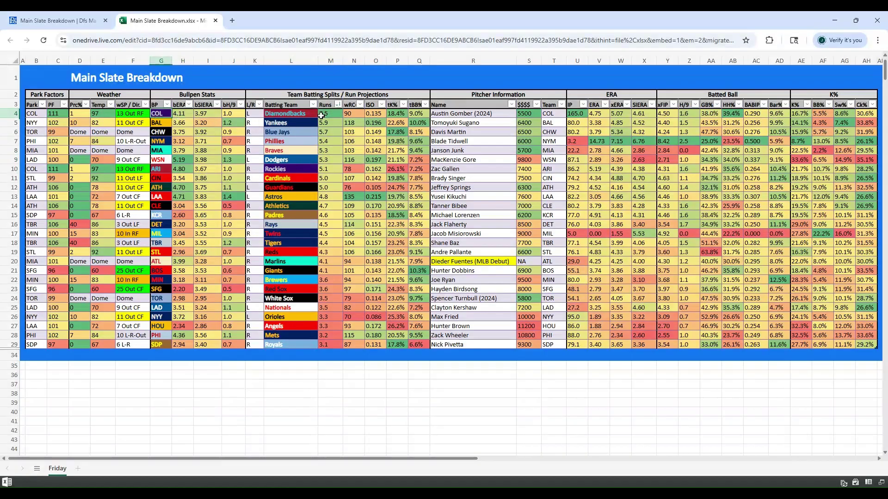
{"action": "left_click", "coordinate": [471, 125]}
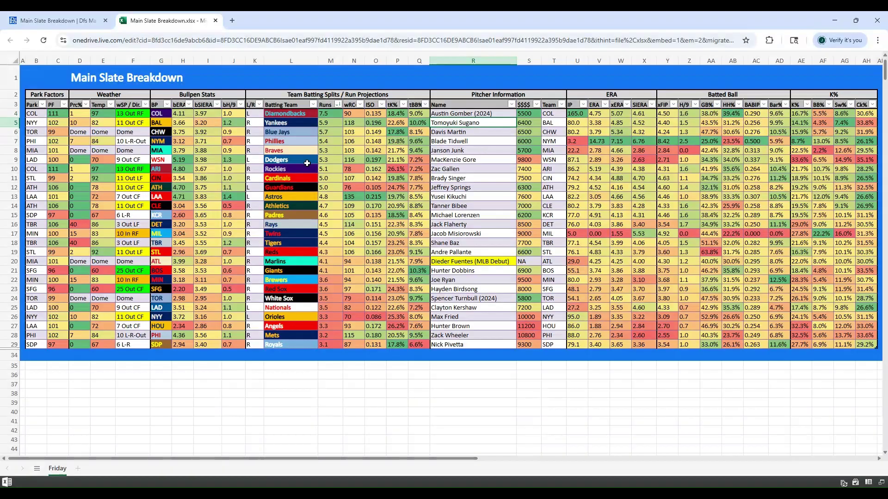
{"action": "left_click", "coordinate": [328, 122]}
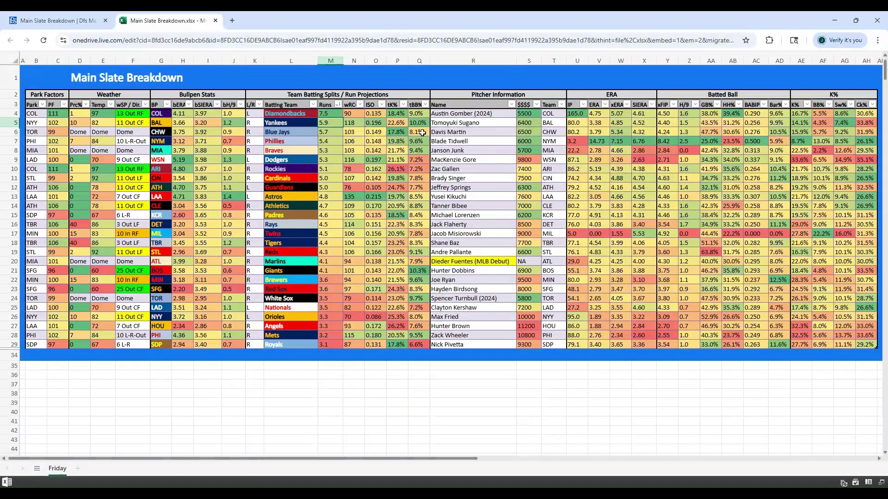
{"action": "left_click", "coordinate": [604, 132]}
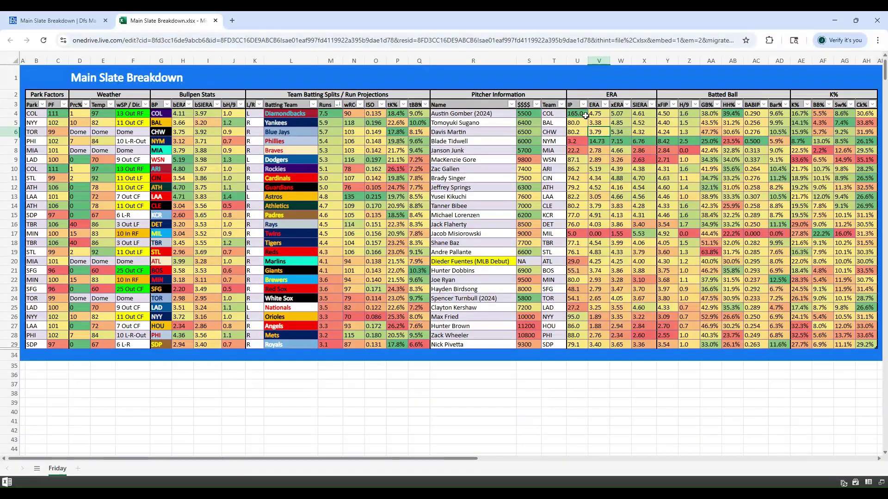
Sort the table by xERA from largest to smallest, followed by H/9 from largest to smallest.
{"action": "left_click", "coordinate": [626, 104]}
{"action": "left_click", "coordinate": [644, 124]}
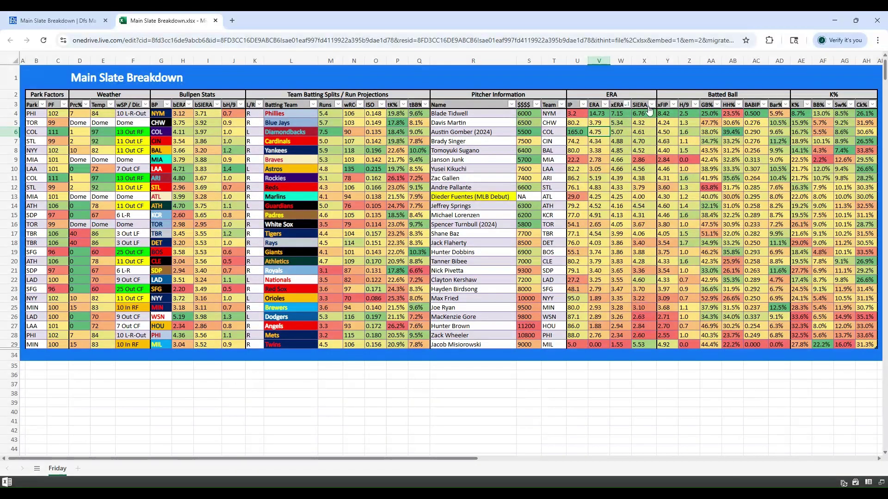
{"action": "left_click", "coordinate": [695, 105]}
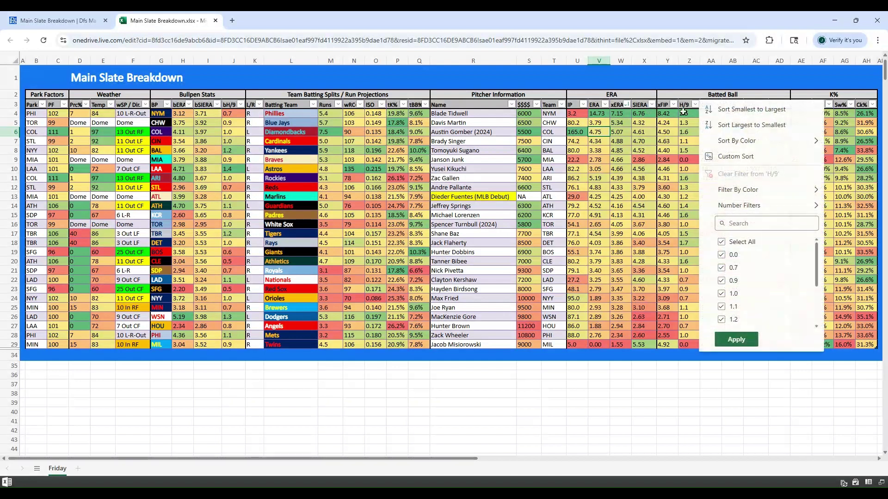
{"action": "left_click", "coordinate": [745, 126]}
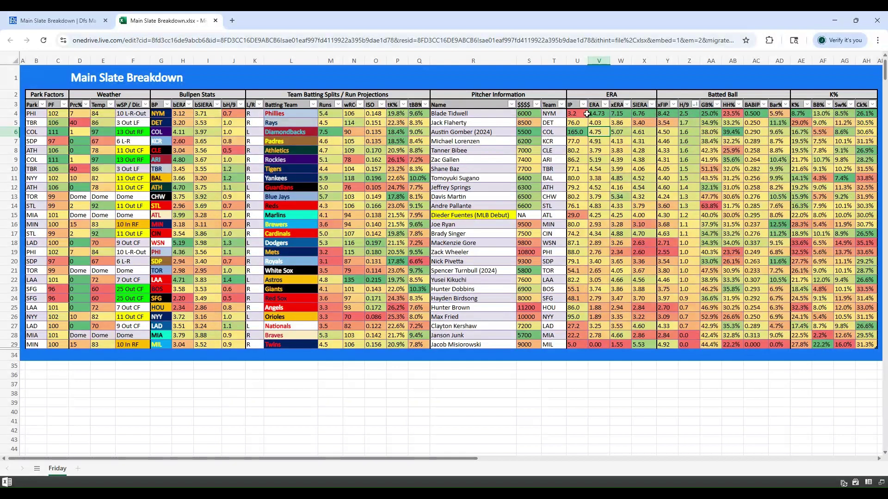
Examine Blade Tidwell's SIERA and innings pitched, along with the Austin Gomber and Spencer Turnbull entries in the H/9 ranking.
{"action": "left_click", "coordinate": [487, 113]}
{"action": "left_click", "coordinate": [636, 115]}
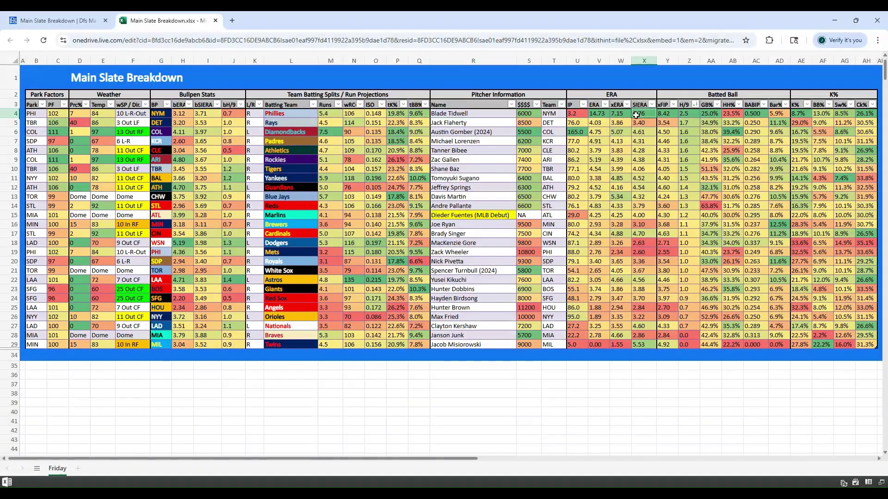
{"action": "left_click", "coordinate": [574, 113]}
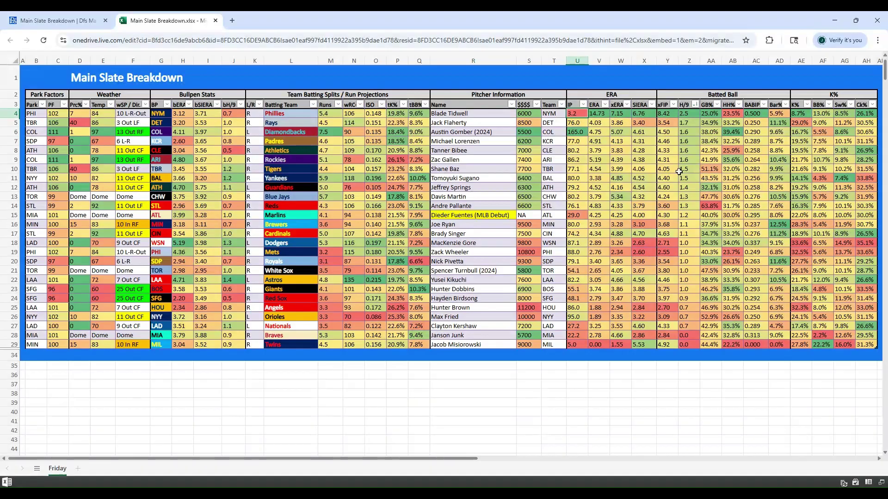
{"action": "left_click", "coordinate": [505, 136]}
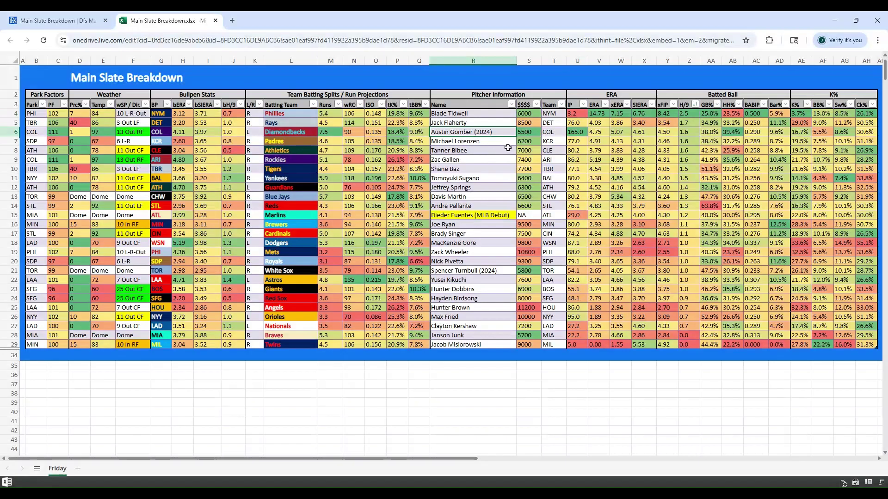
{"action": "left_click", "coordinate": [489, 267]}
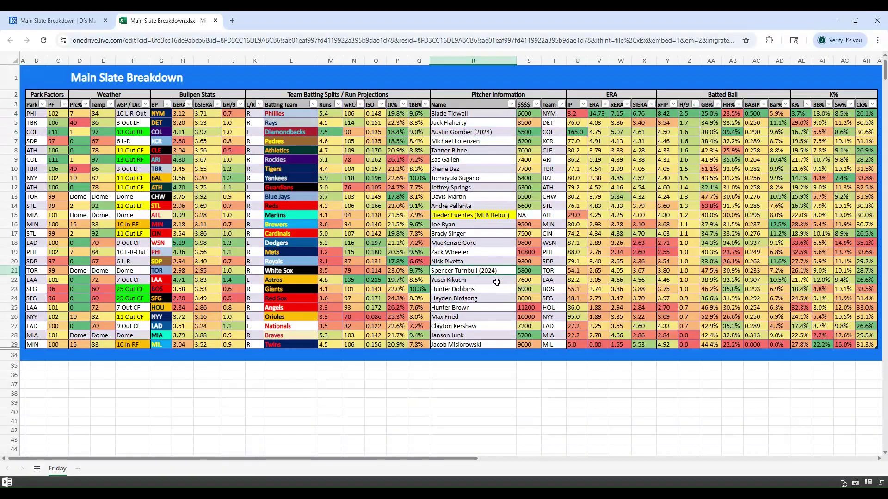
Sort the table by barrel rate (Bar%) from largest to smallest.
{"action": "left_click", "coordinate": [717, 104]}
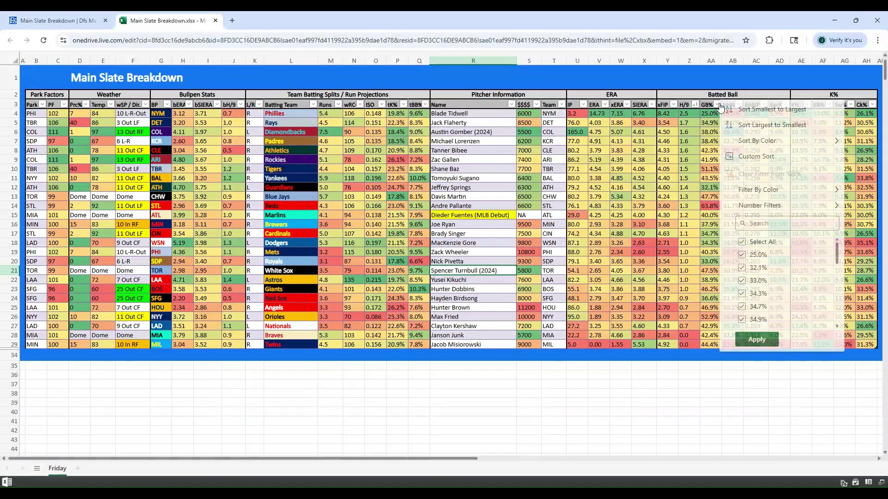
{"action": "left_click", "coordinate": [701, 125]}
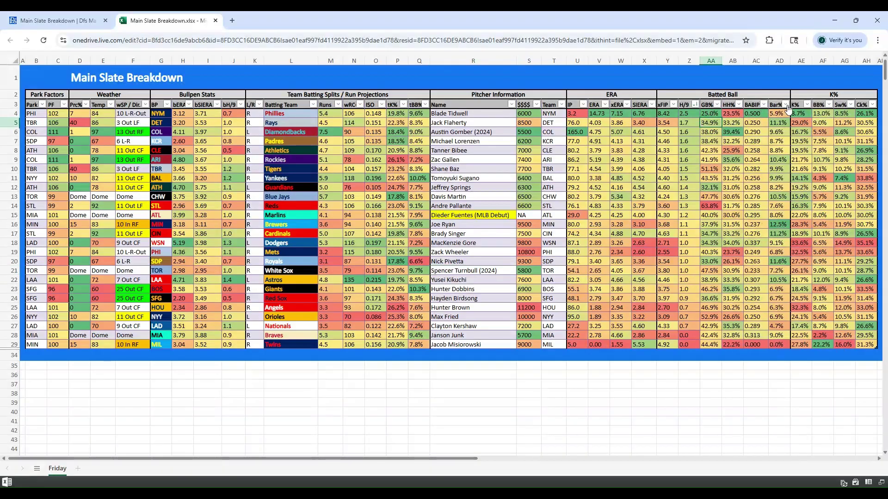
{"action": "left_click", "coordinate": [786, 105]}
{"action": "left_click", "coordinate": [768, 126]}
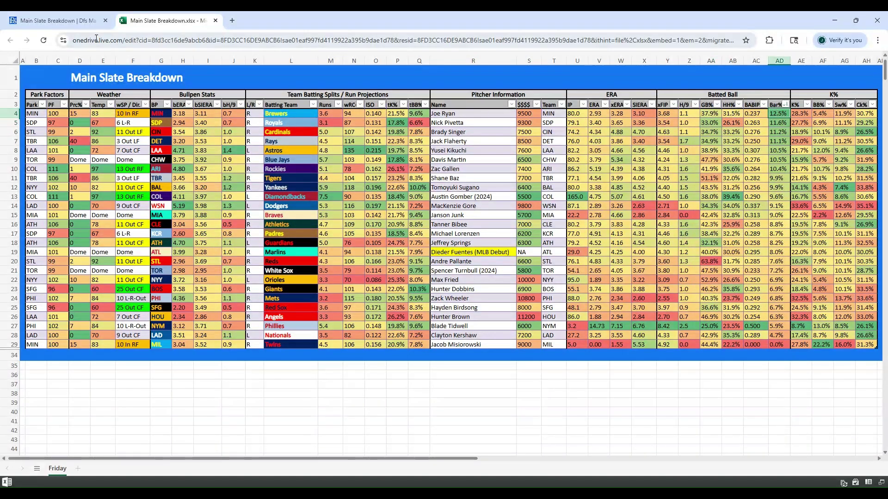
Examine the pitchers with the highest Bar%, including Joe Ryan, Nick Pivetta and Brady Singer, alongside the DFS Main Slate page.
{"action": "left_click", "coordinate": [58, 21]}
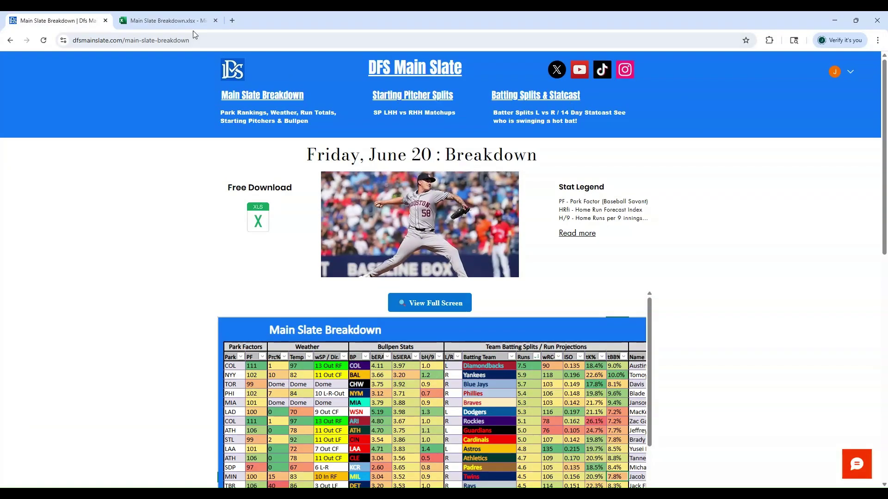
{"action": "left_click", "coordinate": [185, 20]}
{"action": "left_click", "coordinate": [725, 167]}
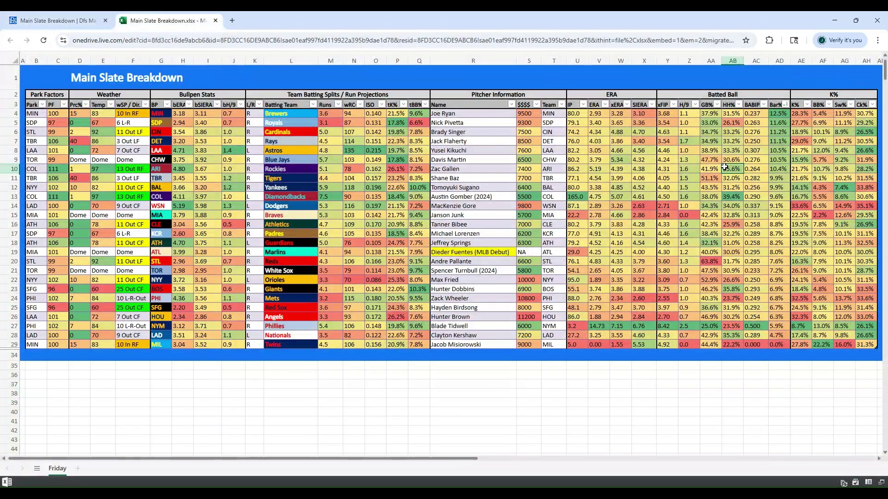
{"action": "left_click", "coordinate": [455, 133]}
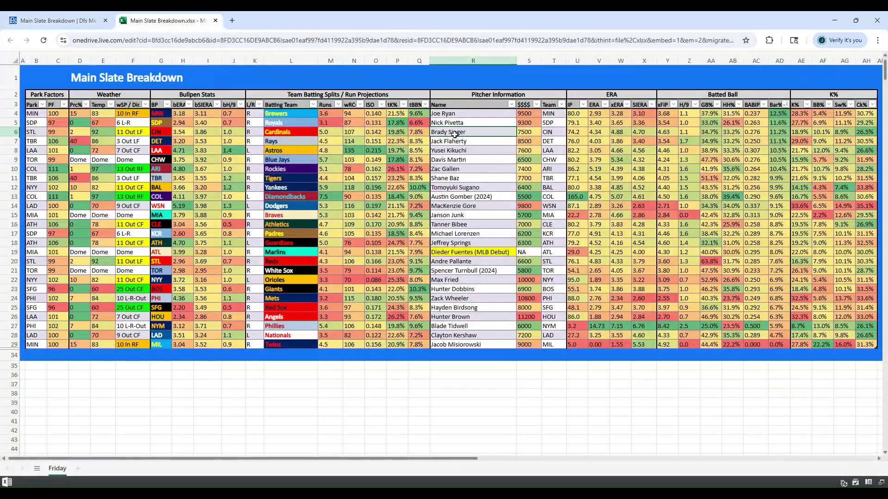
{"action": "left_click", "coordinate": [464, 121]}
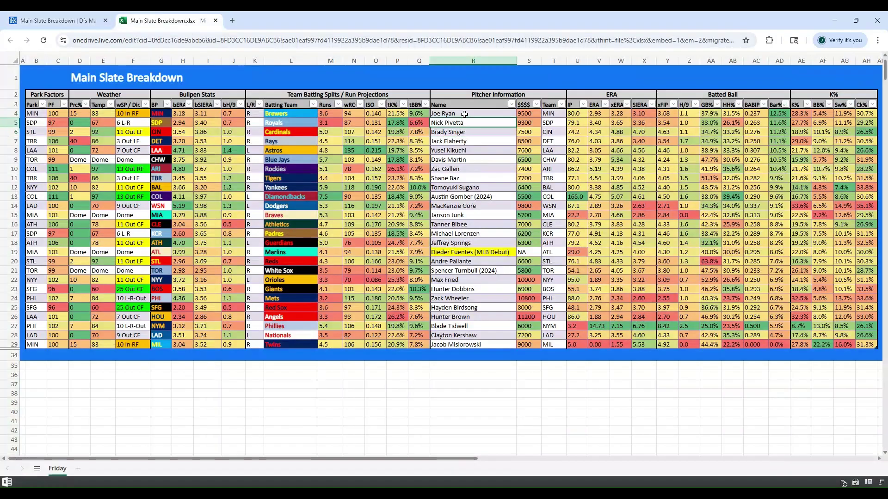
{"action": "left_click", "coordinate": [465, 114]}
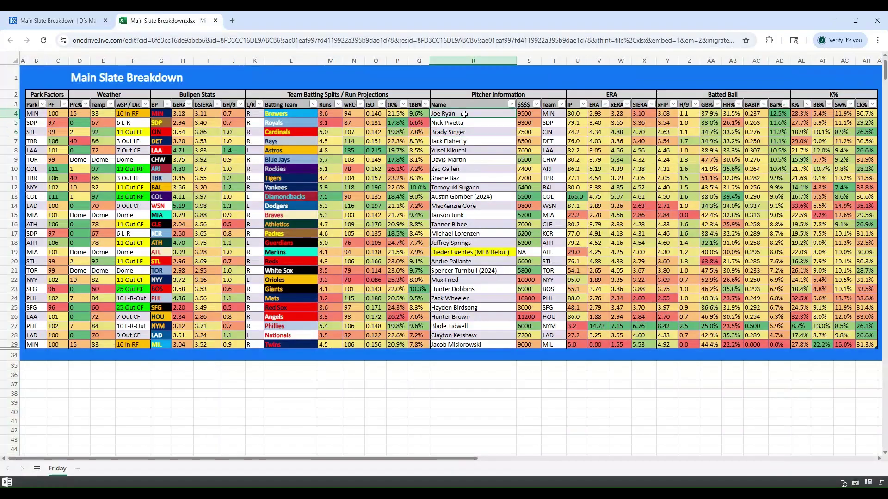
{"action": "left_click", "coordinate": [72, 24]}
{"action": "left_click", "coordinate": [163, 20]}
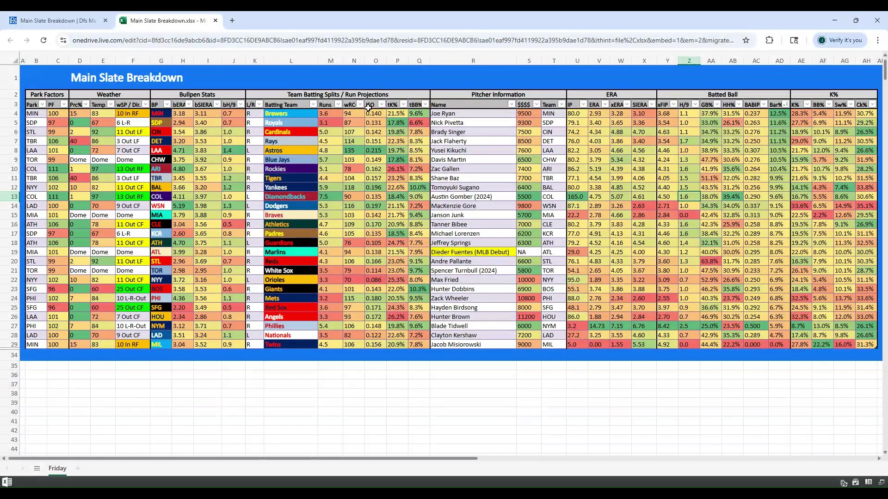
Sort the table by team strikeout rate (tK%) from largest to smallest and check the Angels' L/R split.
{"action": "left_click", "coordinate": [403, 104]}
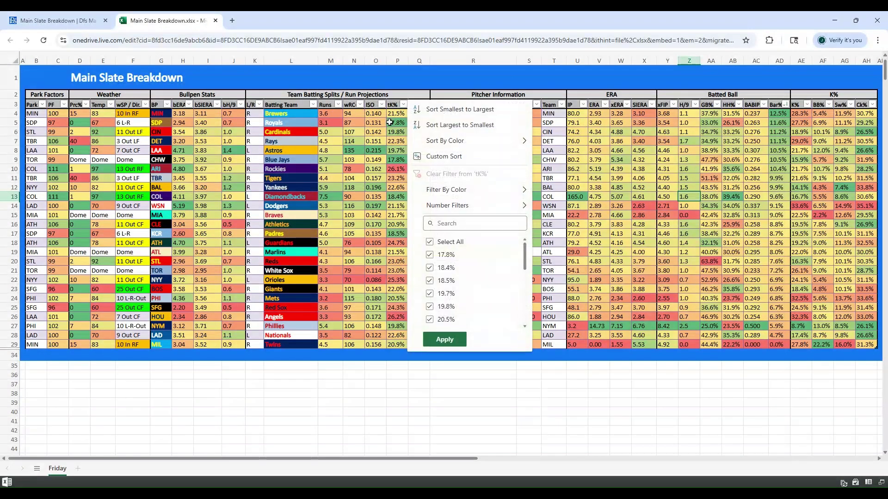
{"action": "left_click", "coordinate": [437, 123]}
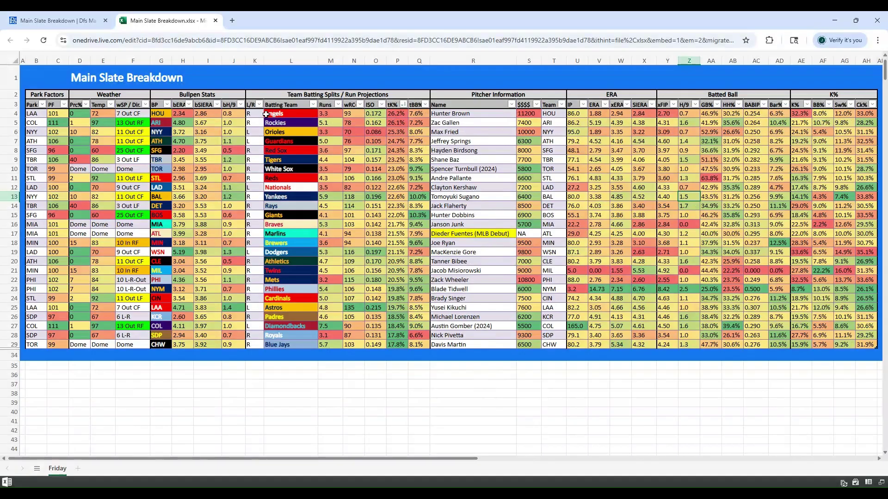
{"action": "left_click", "coordinate": [257, 114]}
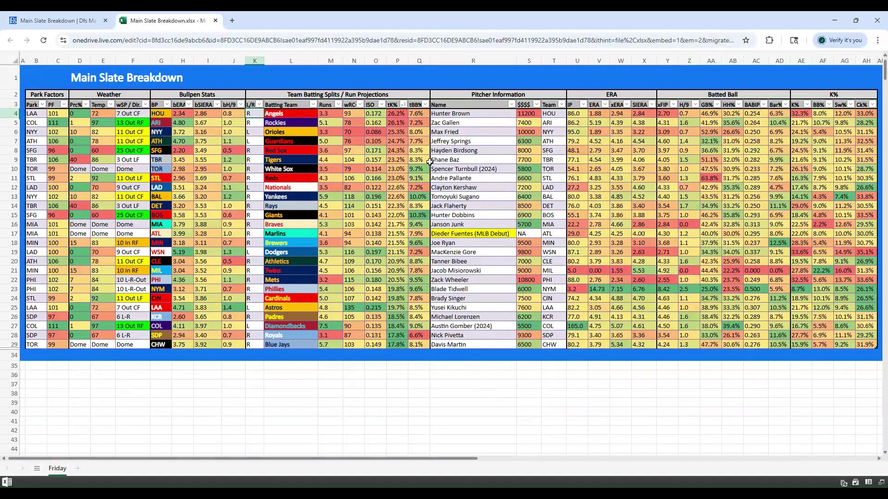
Examine the Orioles row for its L/R split, wRC, ISO and tK%.
{"action": "left_click", "coordinate": [351, 133]}
{"action": "left_click", "coordinate": [402, 133]}
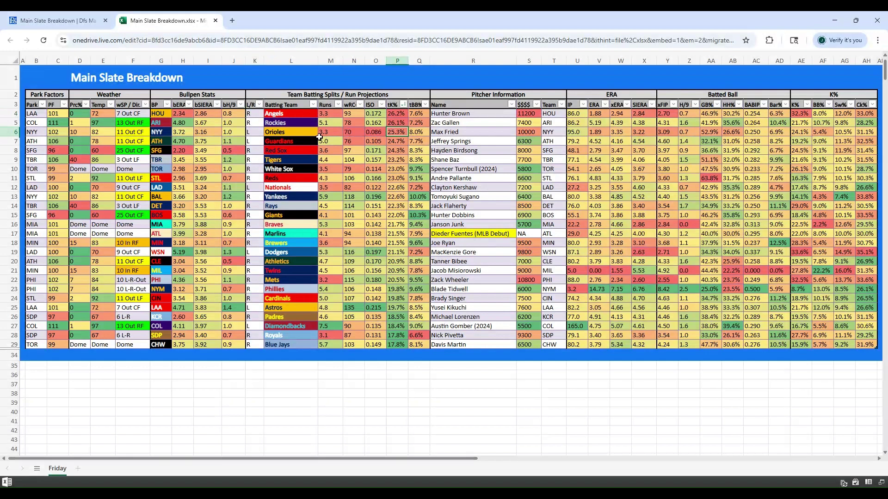
{"action": "left_click", "coordinate": [269, 132]}
{"action": "left_click", "coordinate": [255, 135]}
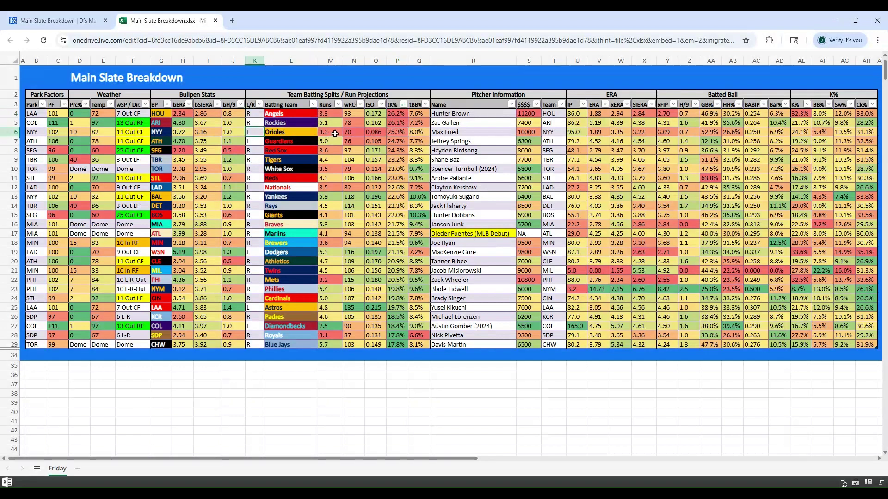
{"action": "left_click", "coordinate": [352, 133]}
{"action": "left_click", "coordinate": [377, 133]}
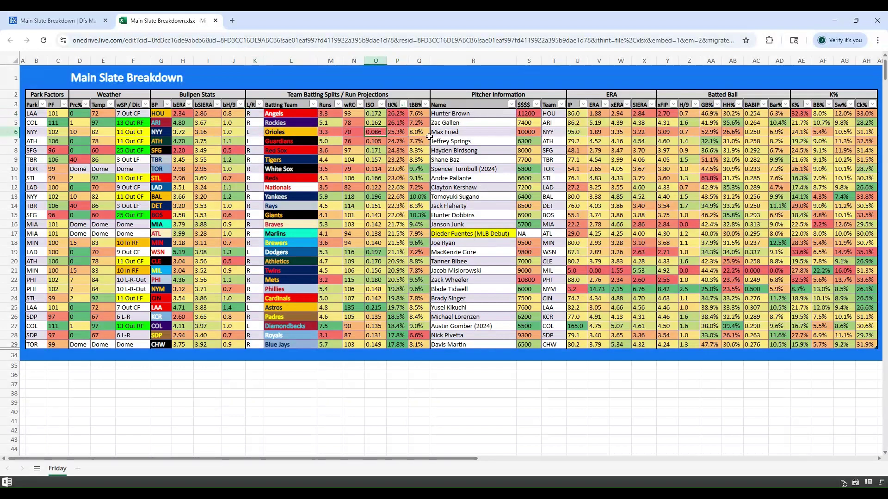
Examine Max Fried's ERA, SIERA, GB%, K%, BB%, Sw% and Ck% against the Orioles.
{"action": "left_click", "coordinate": [593, 135]}
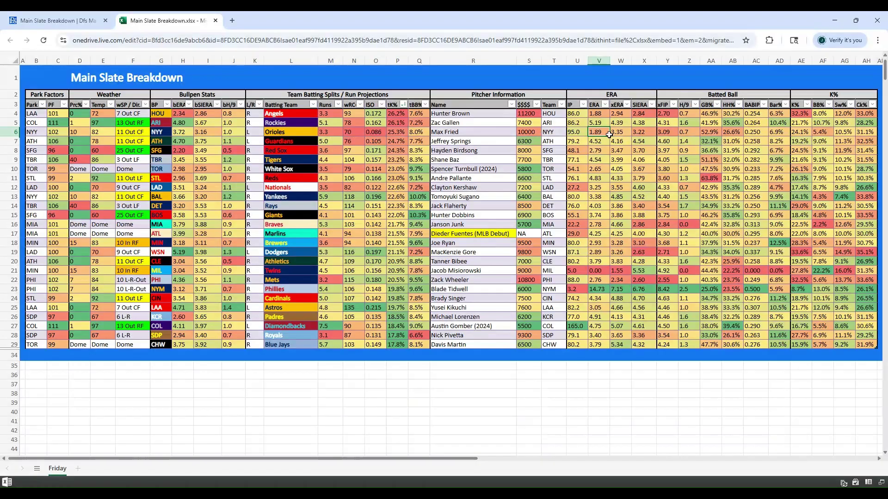
{"action": "left_click", "coordinate": [638, 134]}
{"action": "left_click", "coordinate": [706, 134]}
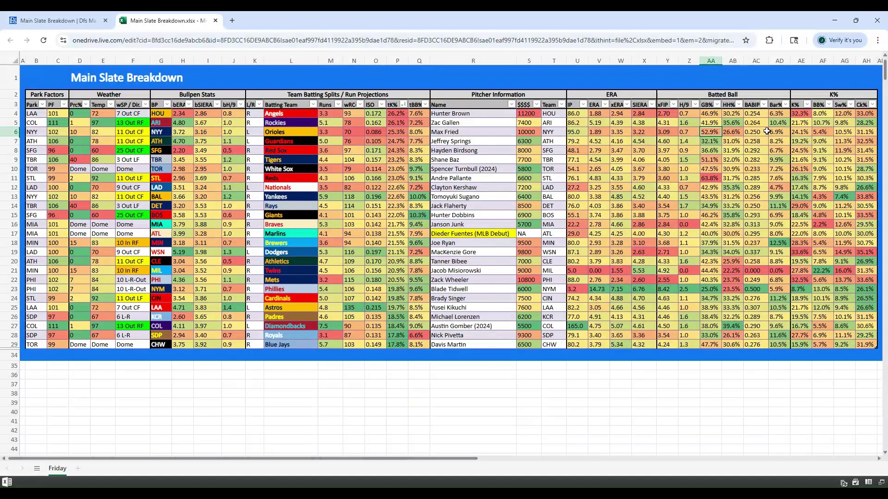
{"action": "left_click", "coordinate": [798, 131]}
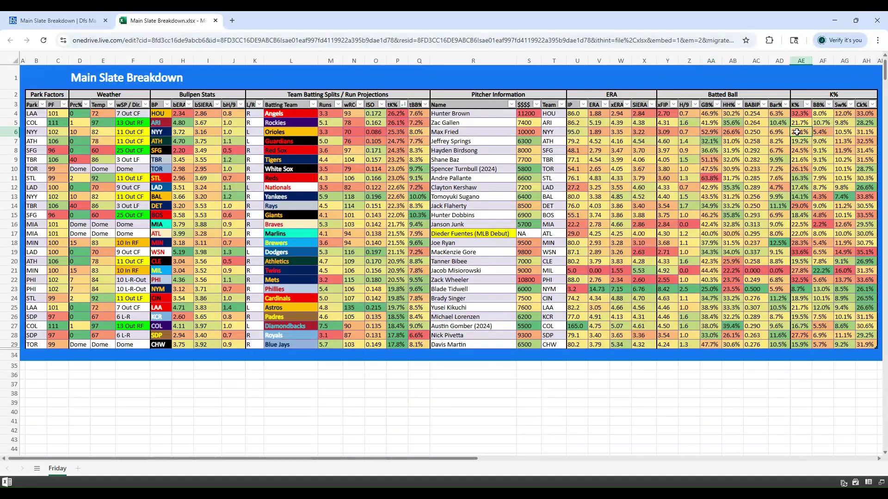
{"action": "left_click", "coordinate": [824, 133]}
{"action": "left_click", "coordinate": [841, 133]}
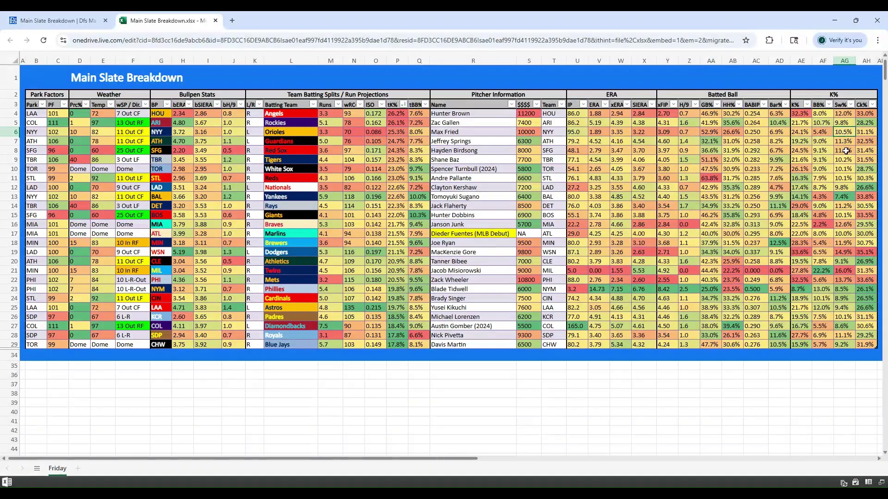
{"action": "left_click", "coordinate": [863, 134]}
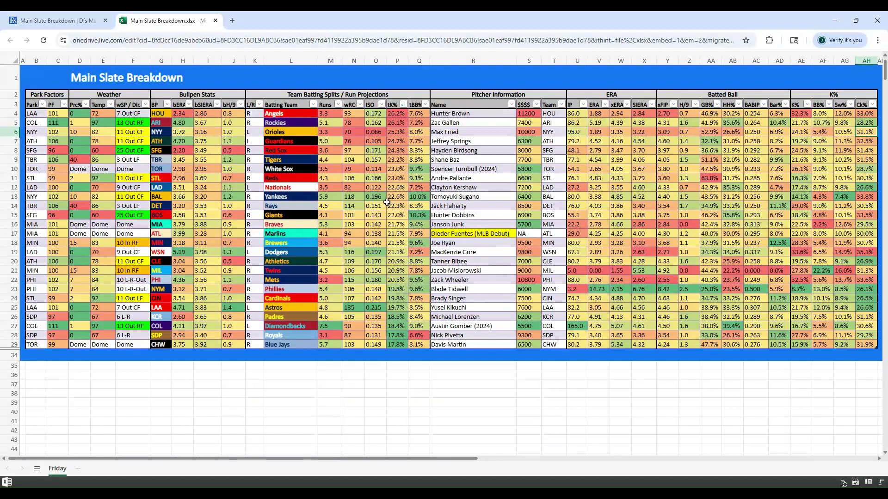
Sort the table by projected team runs (Runs) from largest to smallest.
{"action": "left_click", "coordinate": [339, 108]}
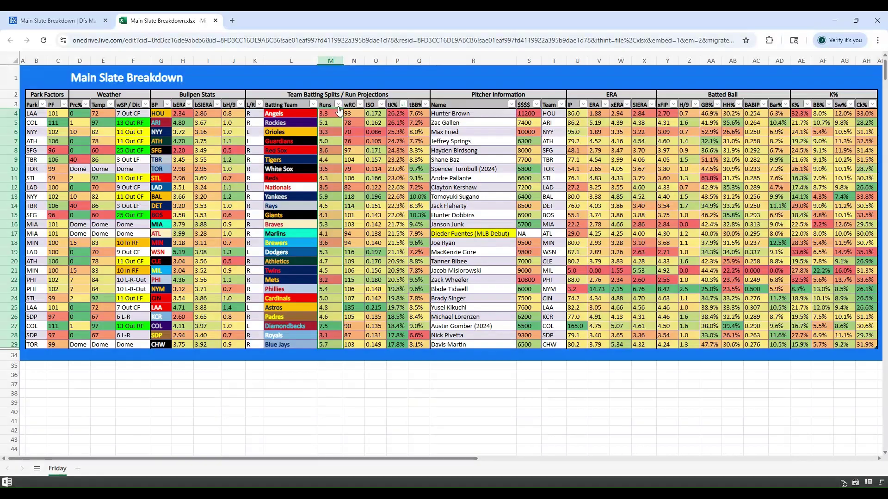
{"action": "left_click", "coordinate": [338, 105]}
{"action": "left_click", "coordinate": [365, 124]}
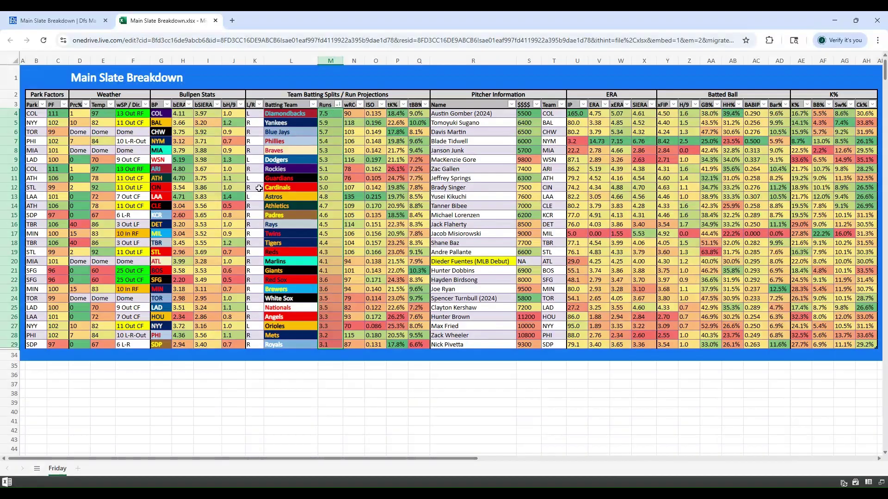
{"action": "left_click", "coordinate": [227, 188]}
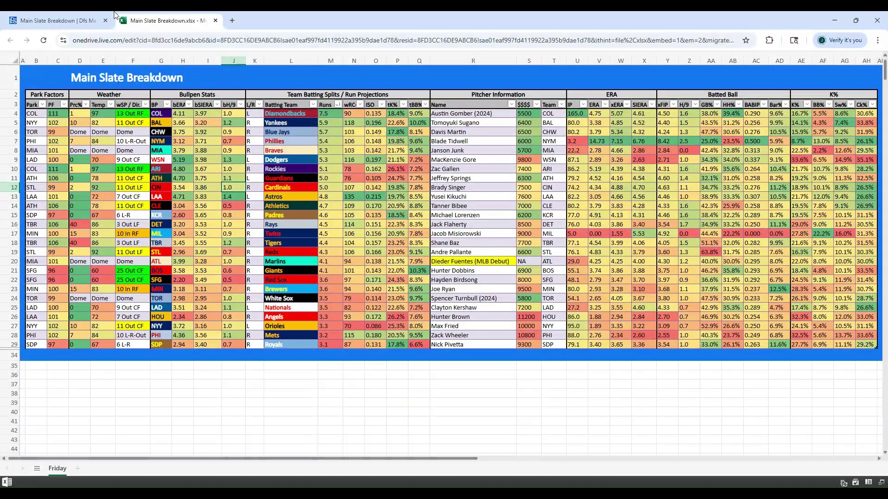
Switch to the DFS Main Slate site and view the Starting Pitcher Splits page, followed by the Batting Splits & Statcast page.
{"action": "key", "text": "ctrl+shift+Tab"}
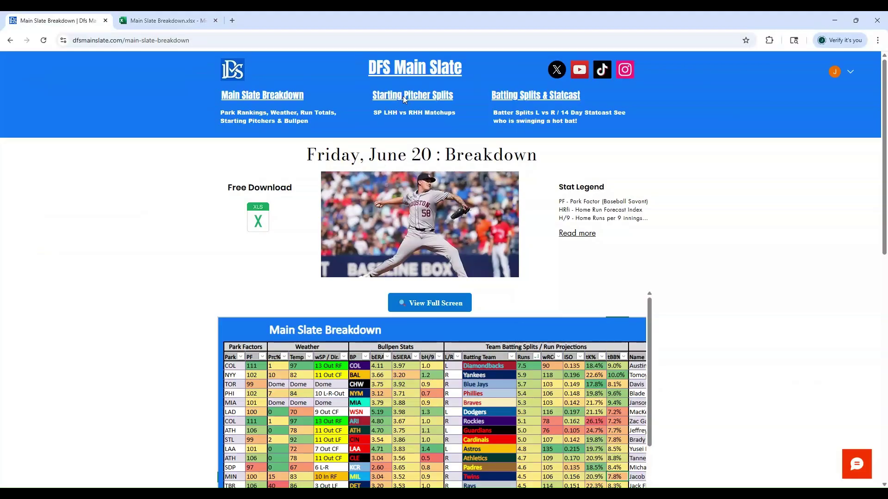
{"action": "left_click", "coordinate": [403, 95]}
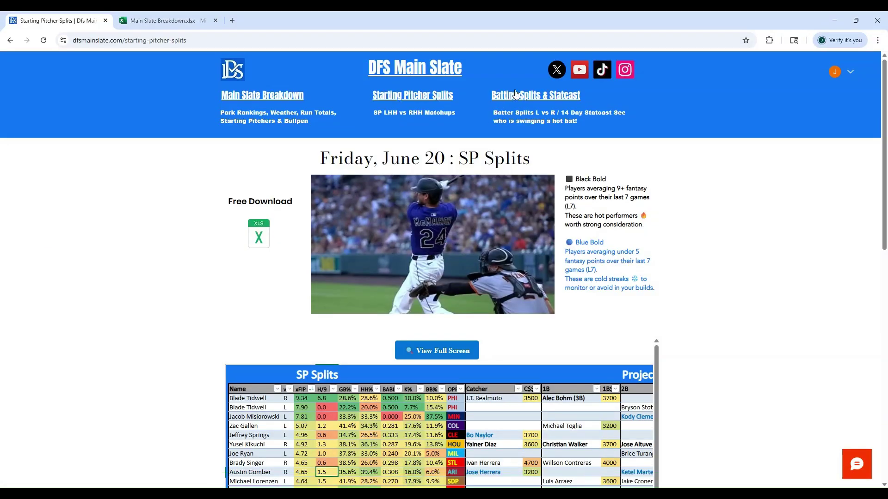
{"action": "left_click", "coordinate": [515, 94]}
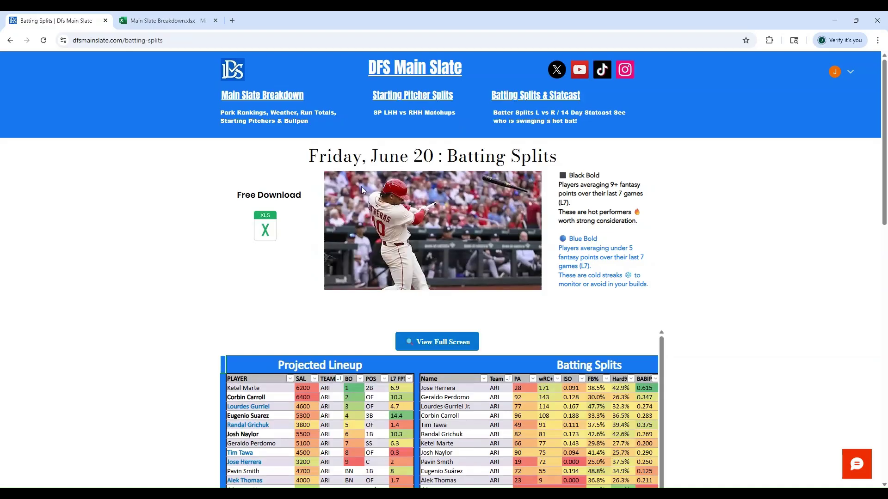
Review the Main Slate Breakdown workbook once more and return to the Batting Splits page.
{"action": "left_click", "coordinate": [148, 20]}
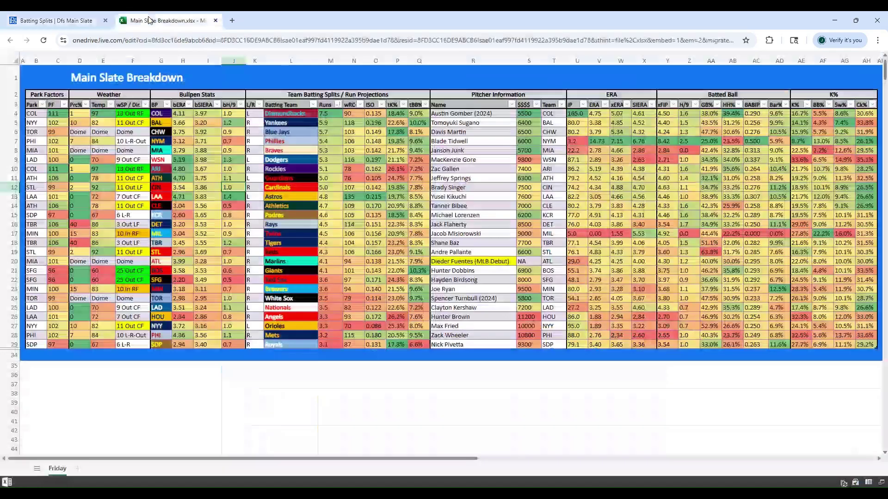
{"action": "left_click", "coordinate": [383, 163]}
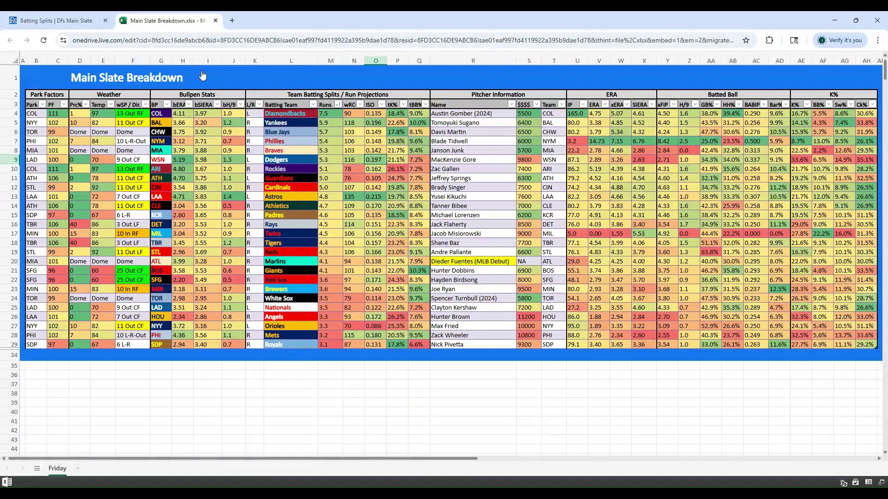
{"action": "key", "text": "ctrl+Tab"}
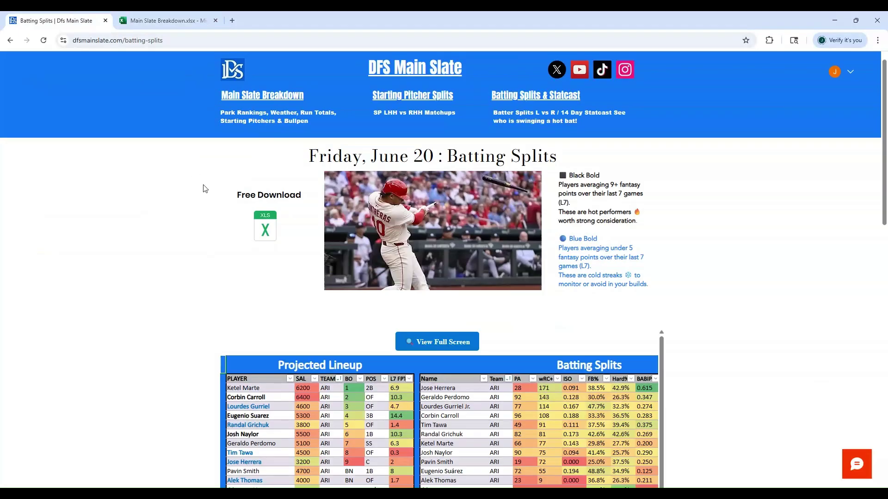